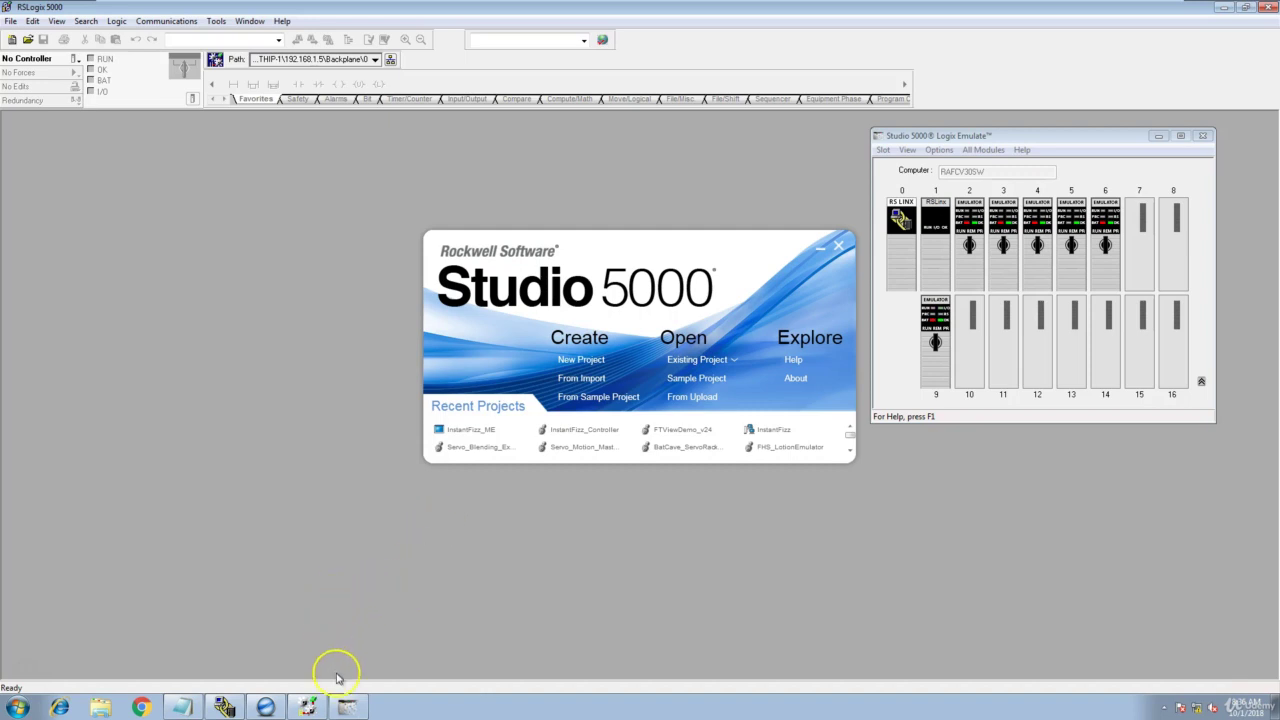
- Expand the 1756-A7 backplane under 192.168.1.5 in RSWho to list slots 00–06
click(225, 707)
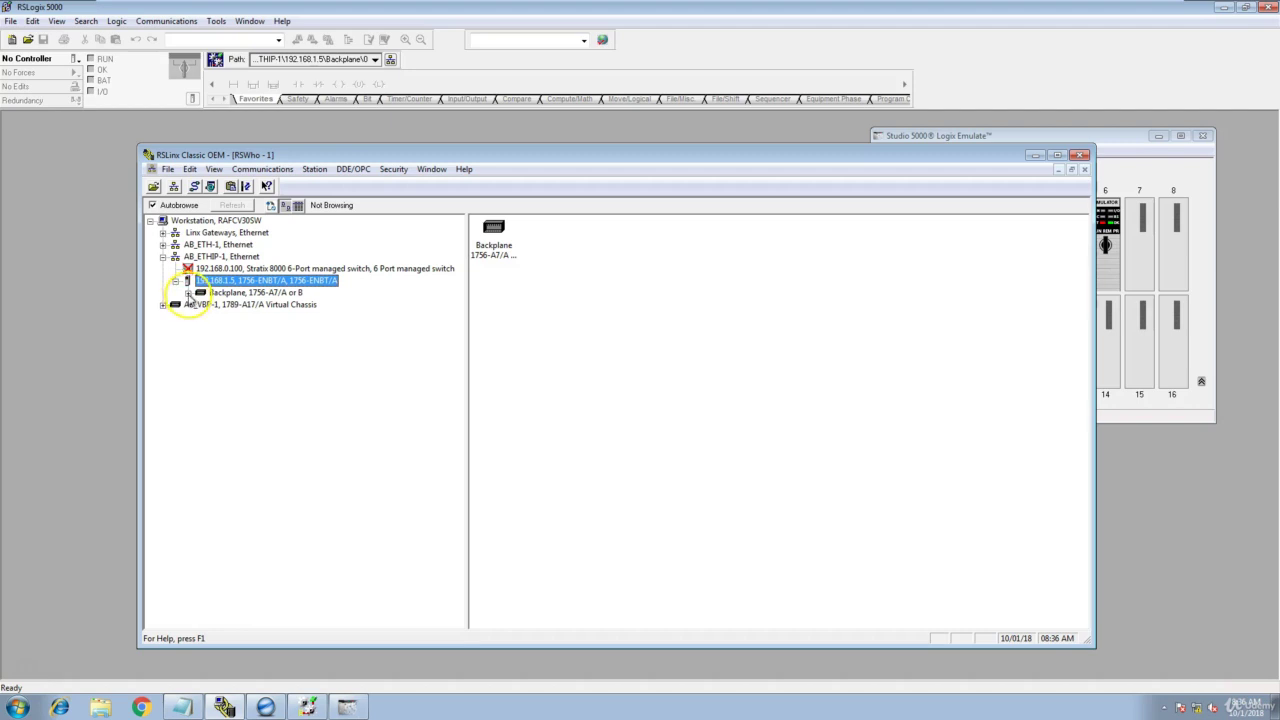
click(188, 292)
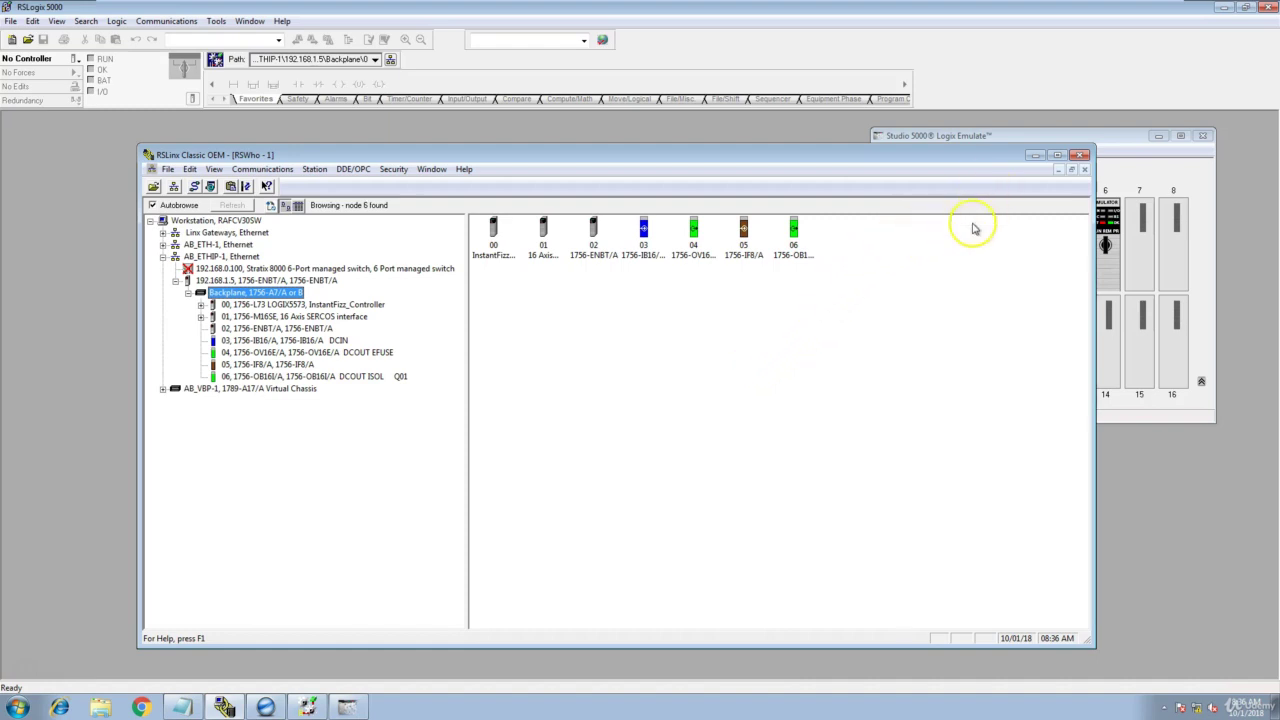
- Minimize RSLinx Classic to reveal the Studio 5000 start screen and Logix Emulate chassis
click(1035, 157)
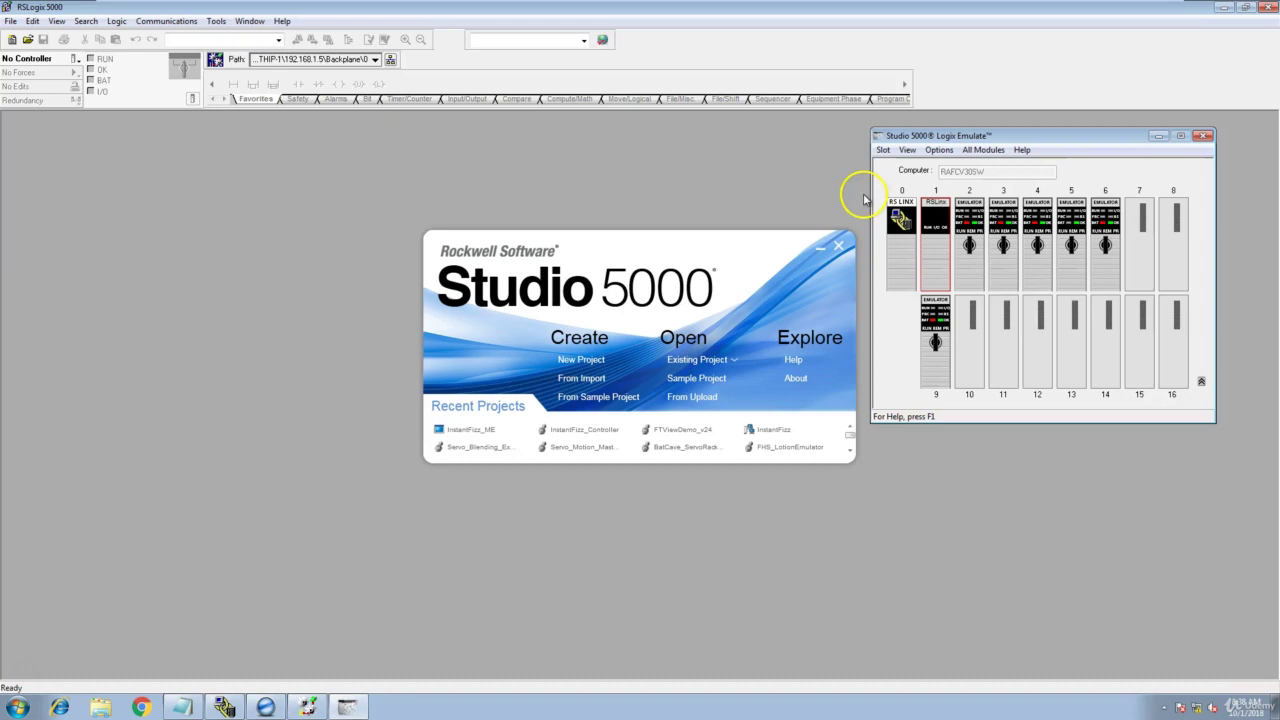
click(218, 705)
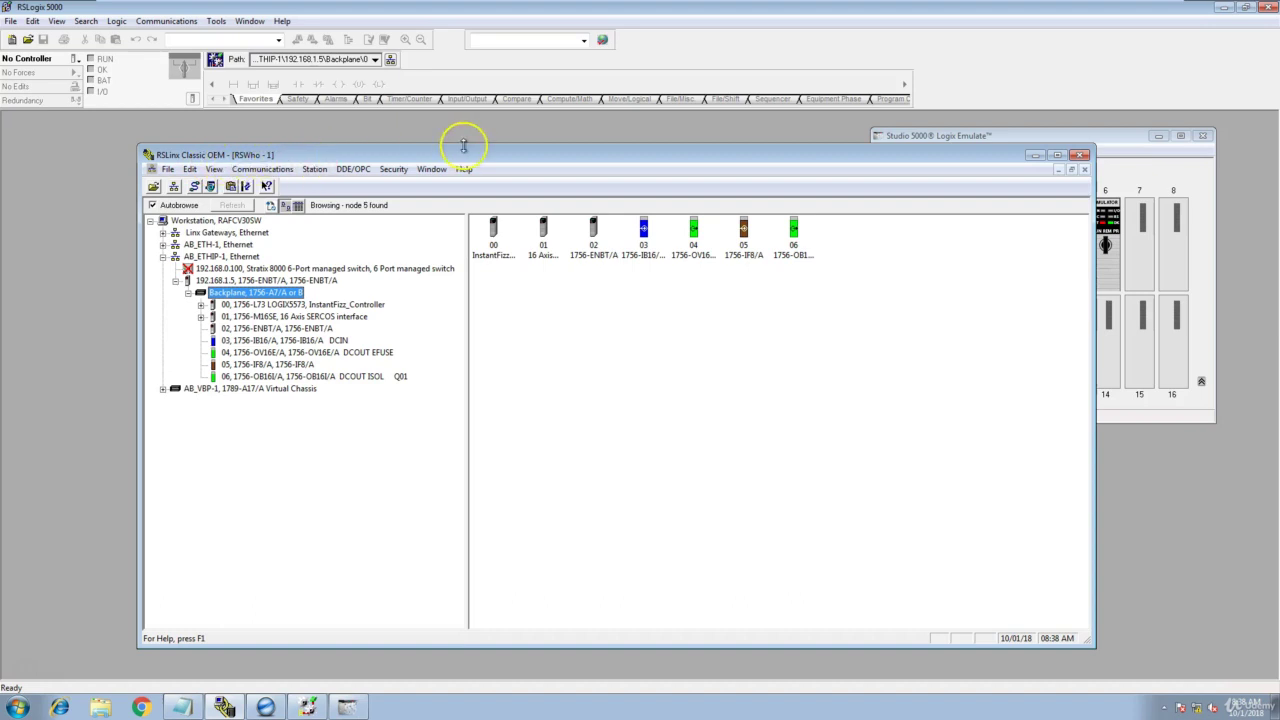
click(1034, 157)
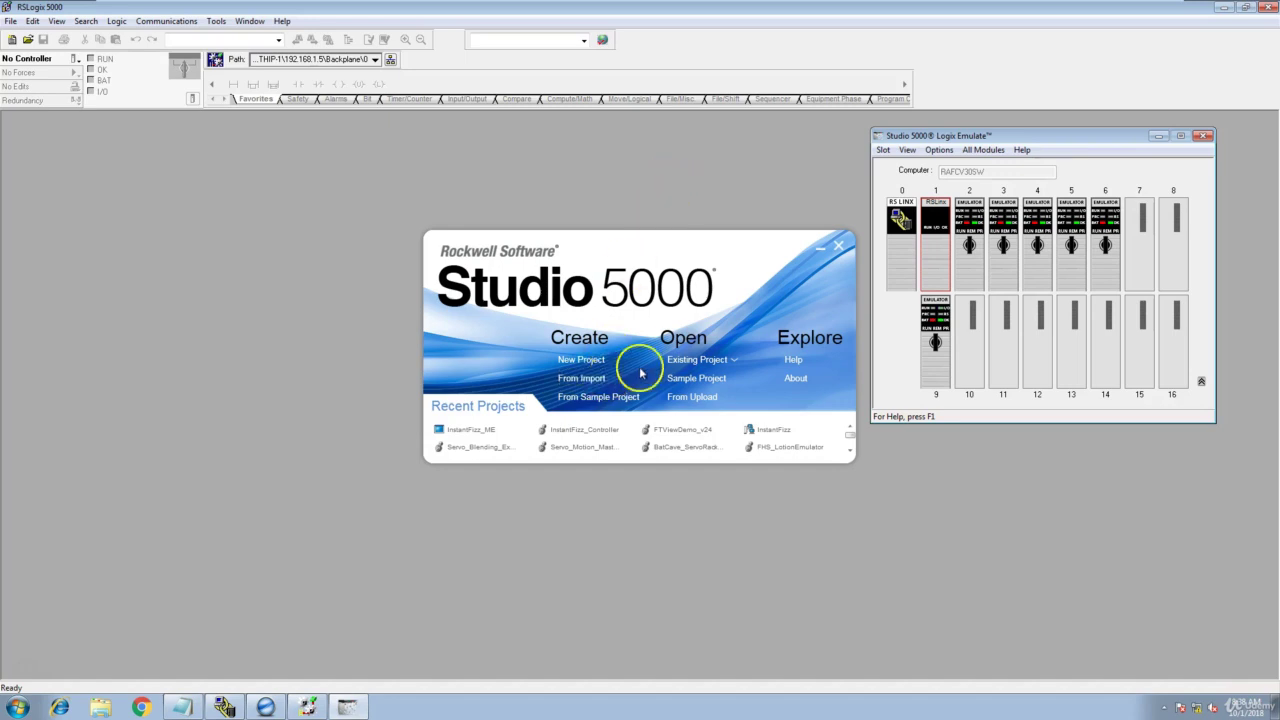
- With RSLogix 5000 in front, expand the Rockwell Software folder under All Programs
click(282, 21)
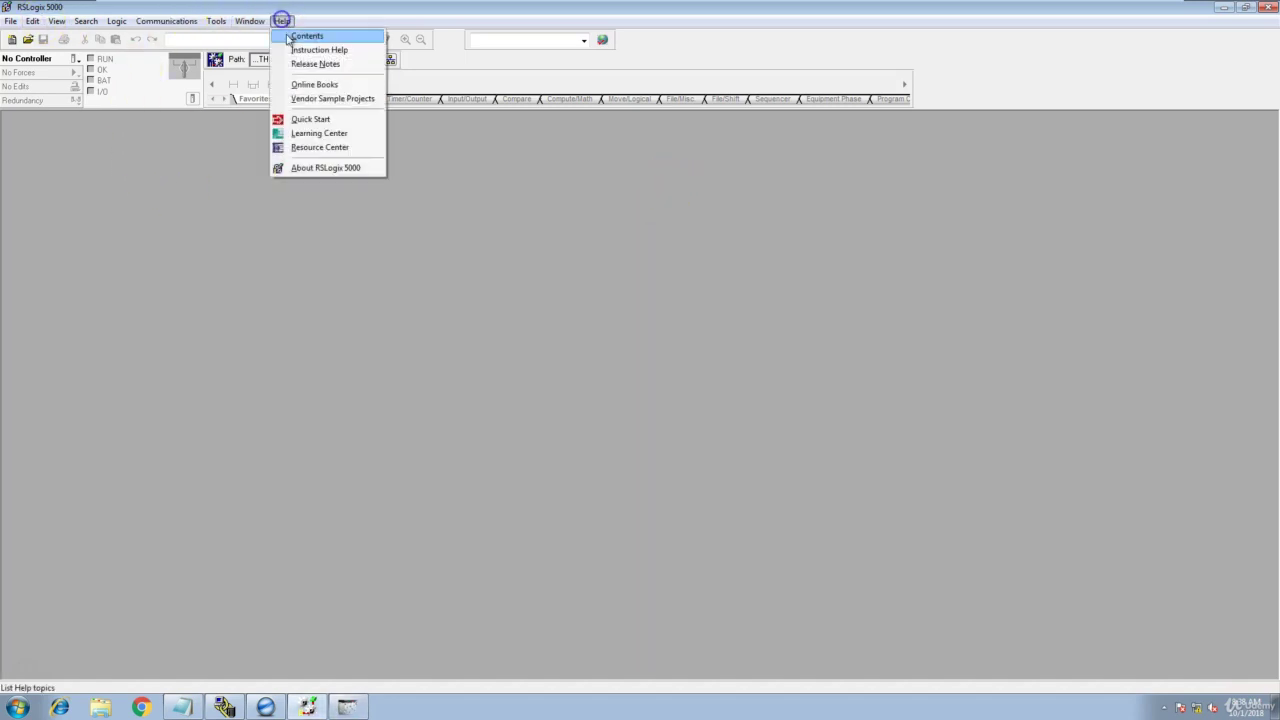
click(17, 707)
click(53, 647)
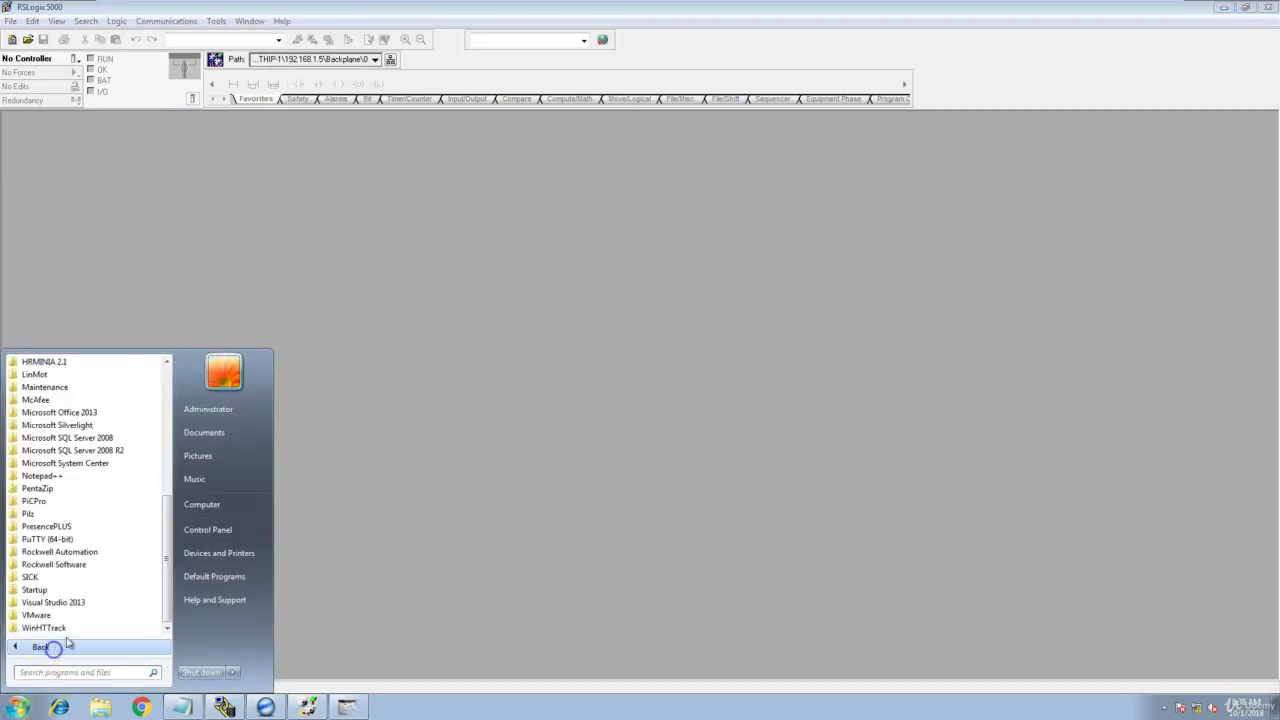
click(60, 564)
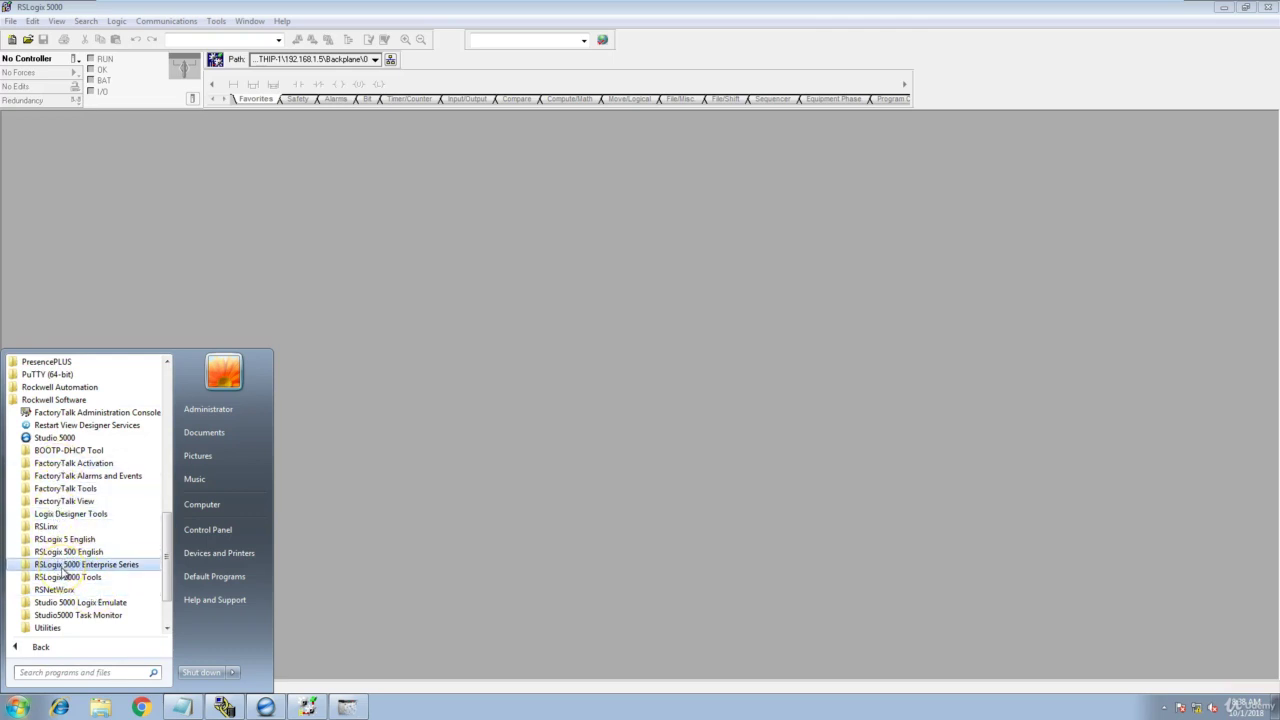
click(68, 440)
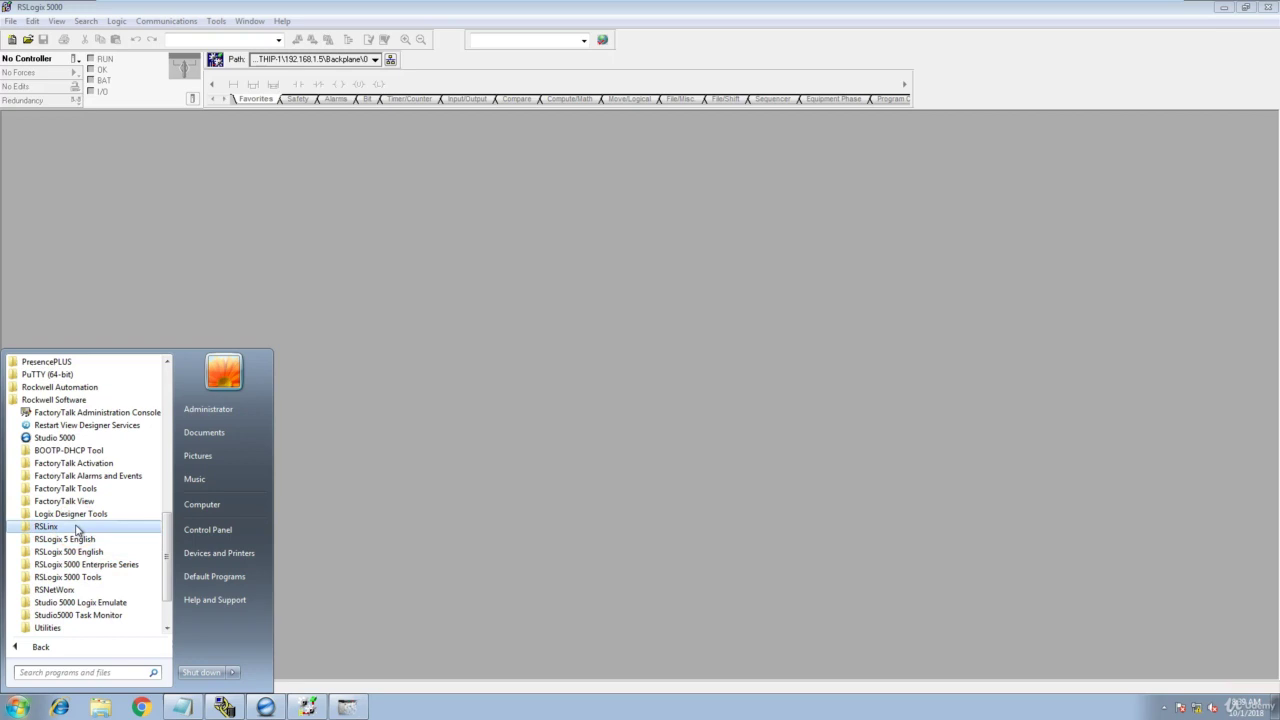
- Expand and collapse the RSLinx, Studio 5000 Logix Emulate and RSLogix 500 English folders
click(77, 528)
click(77, 528)
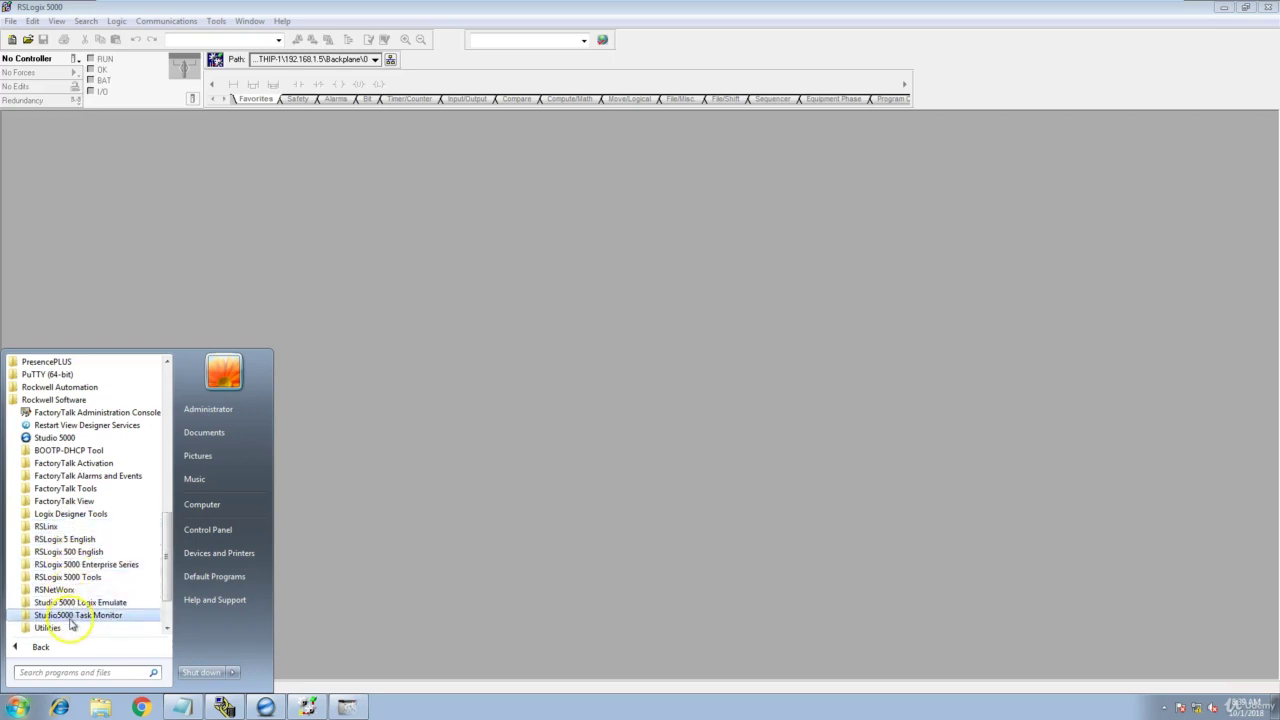
scroll(83, 593, down, 2)
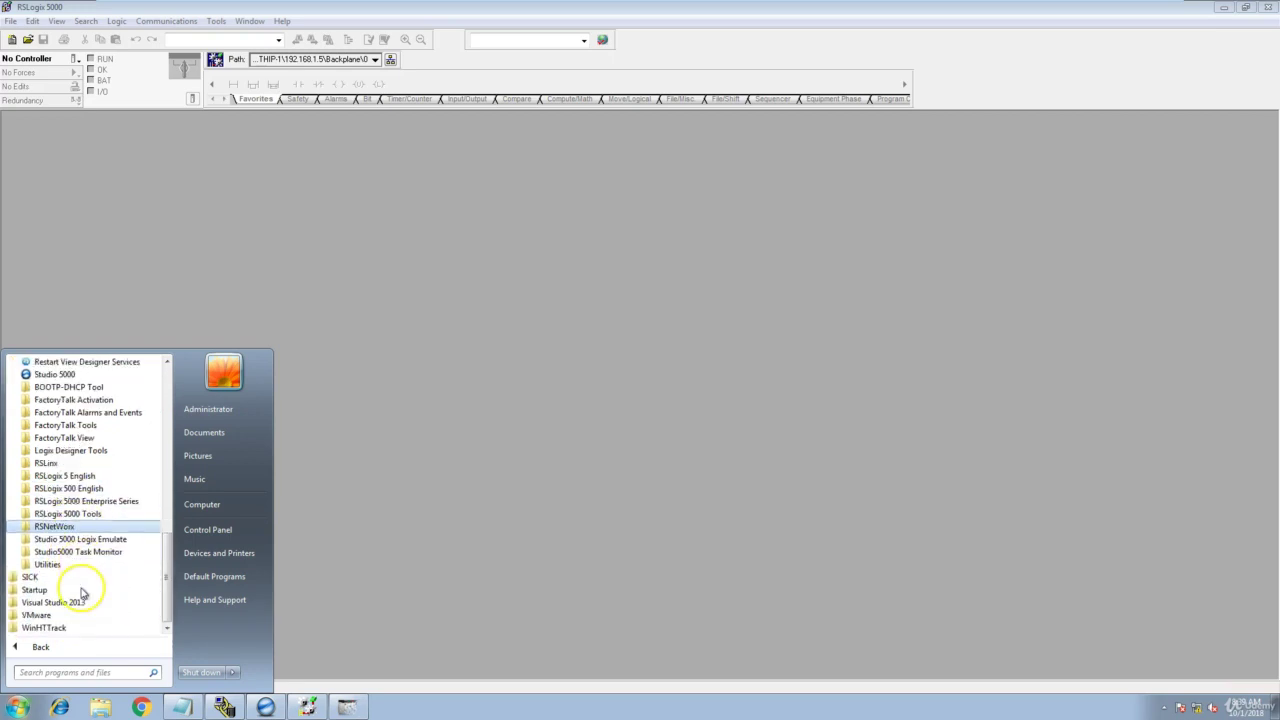
click(91, 539)
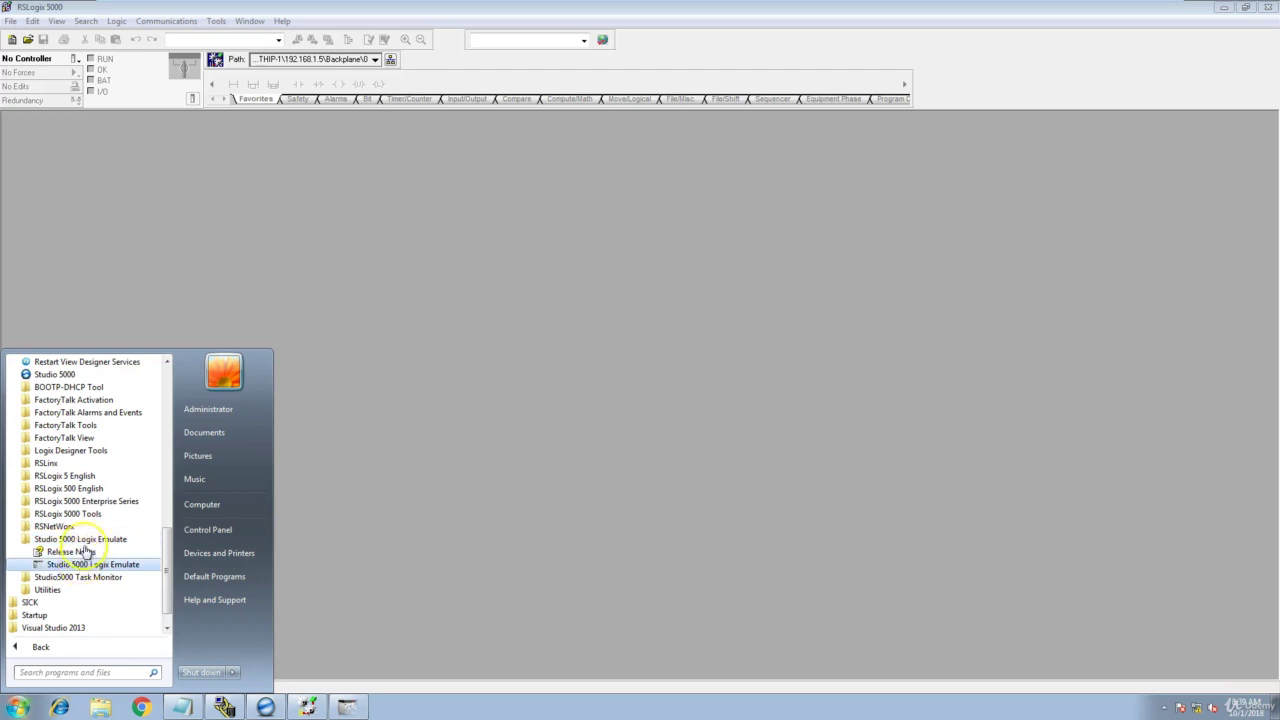
click(57, 540)
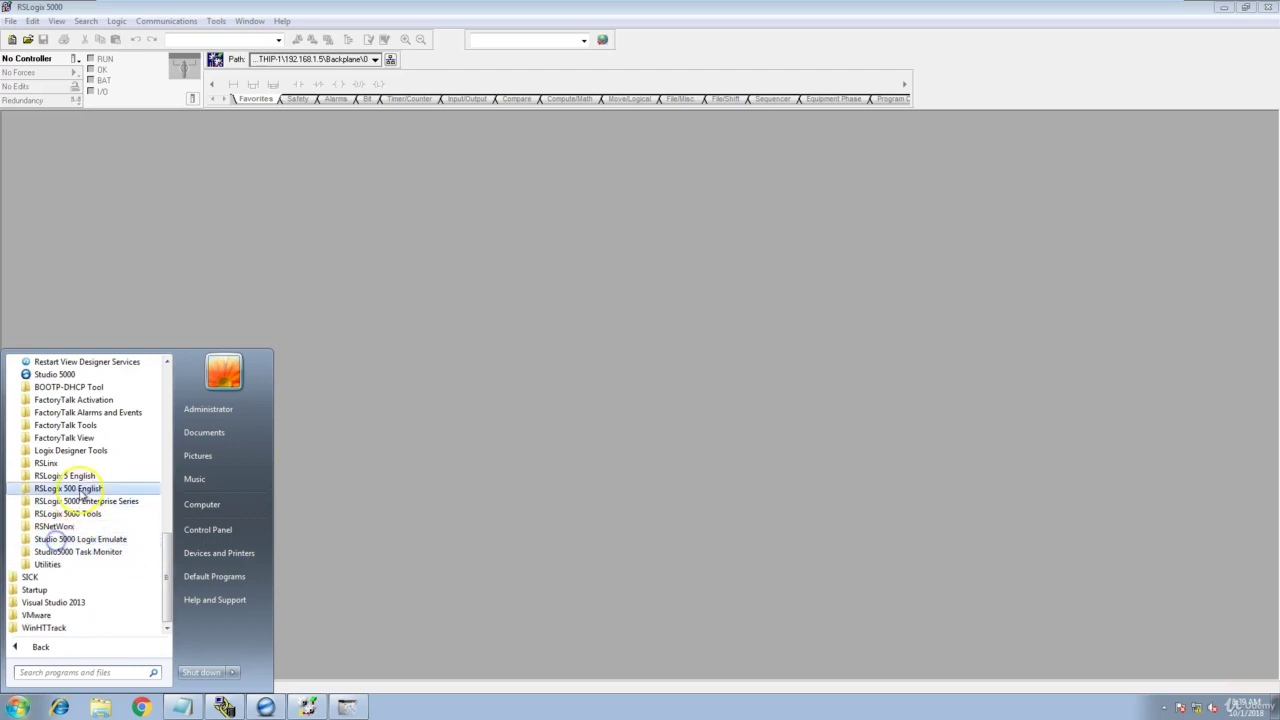
click(68, 488)
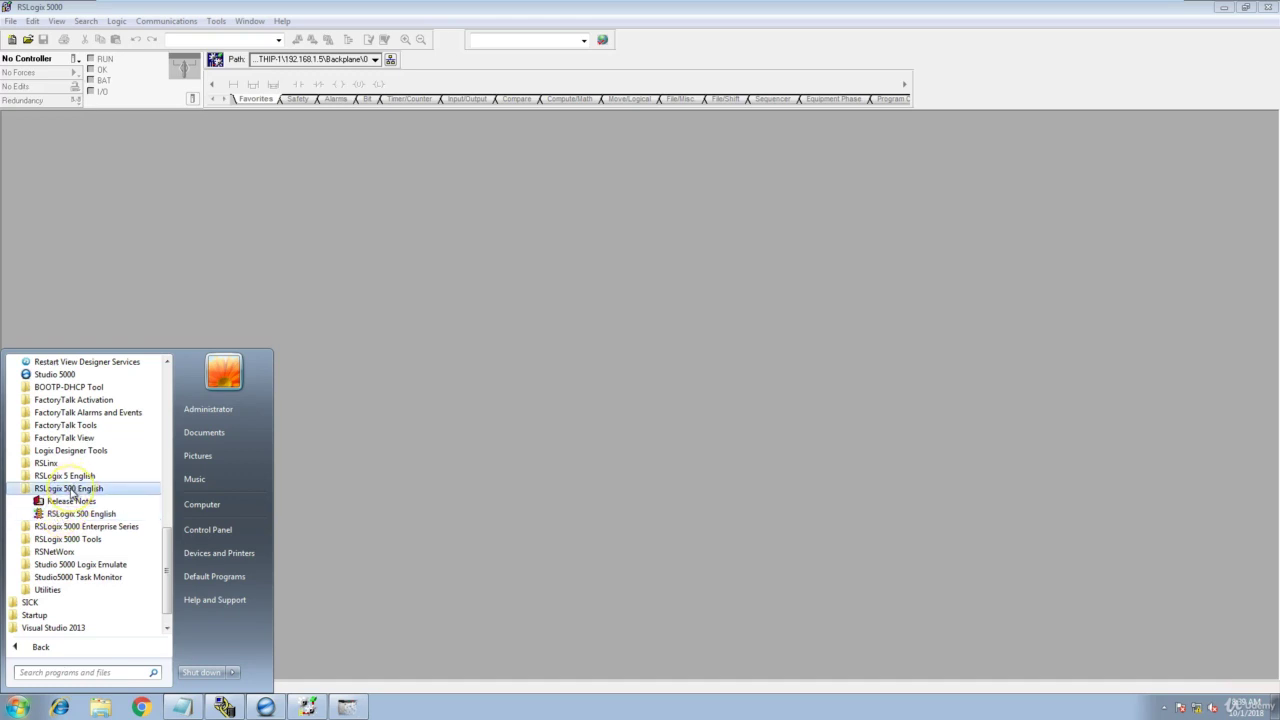
click(73, 490)
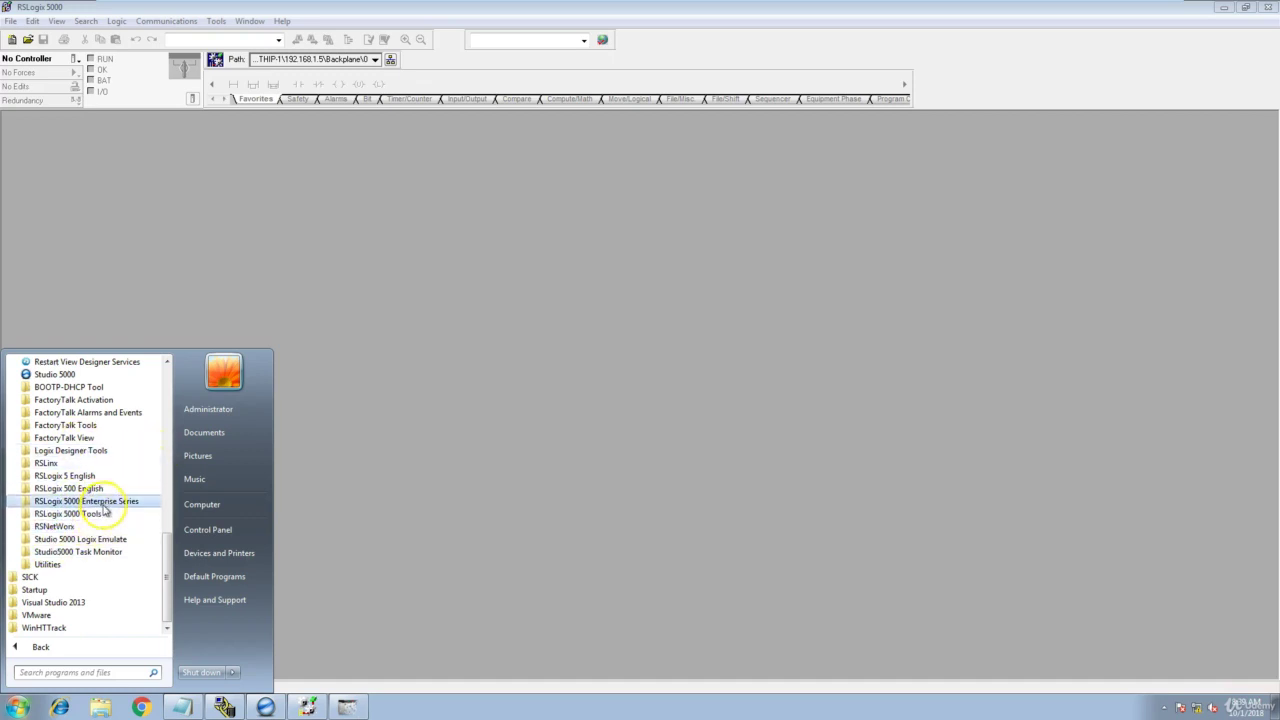
- Expand RSLogix 5000 Enterprise Series, then recheck the RSLinx and Logix Emulate folders
click(102, 503)
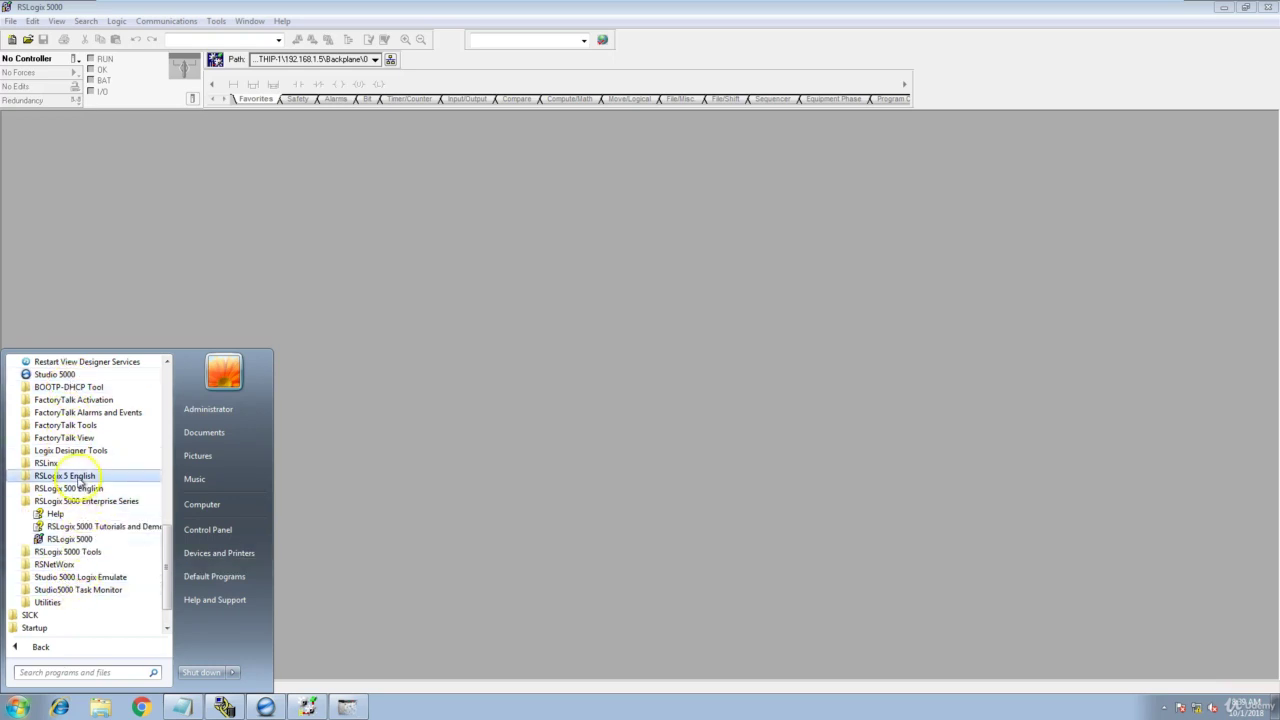
click(40, 463)
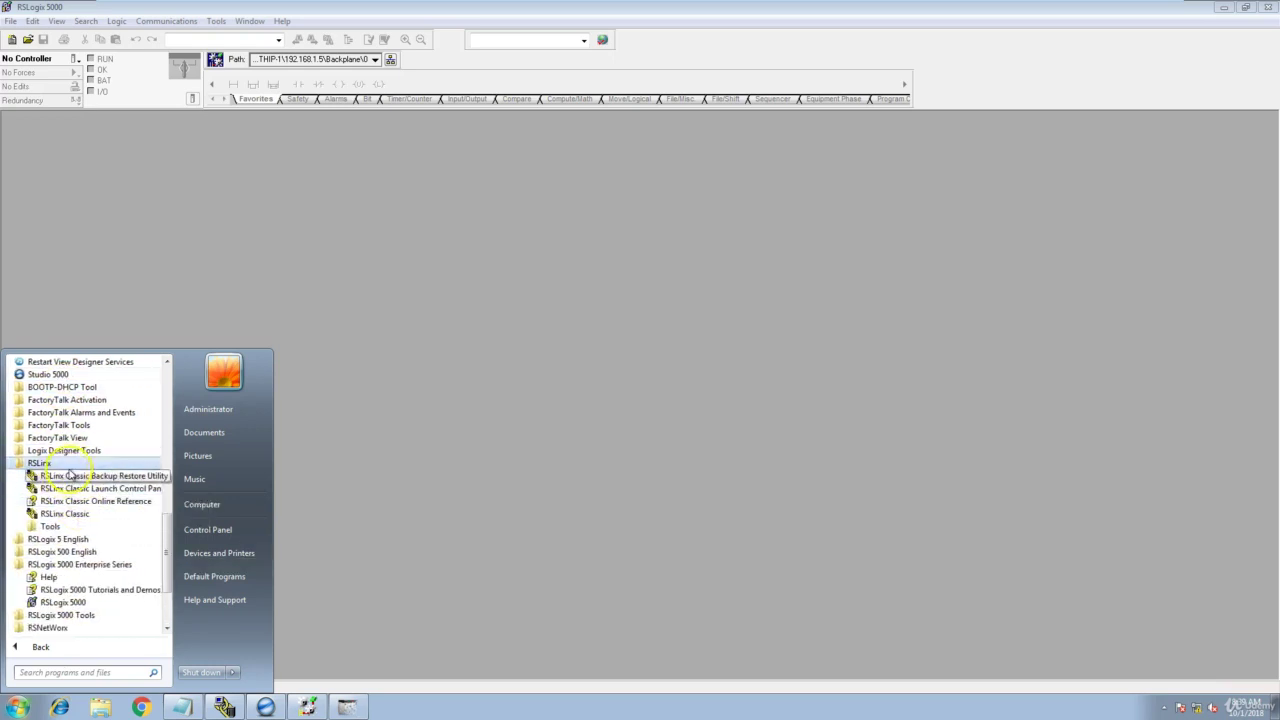
click(74, 463)
click(75, 590)
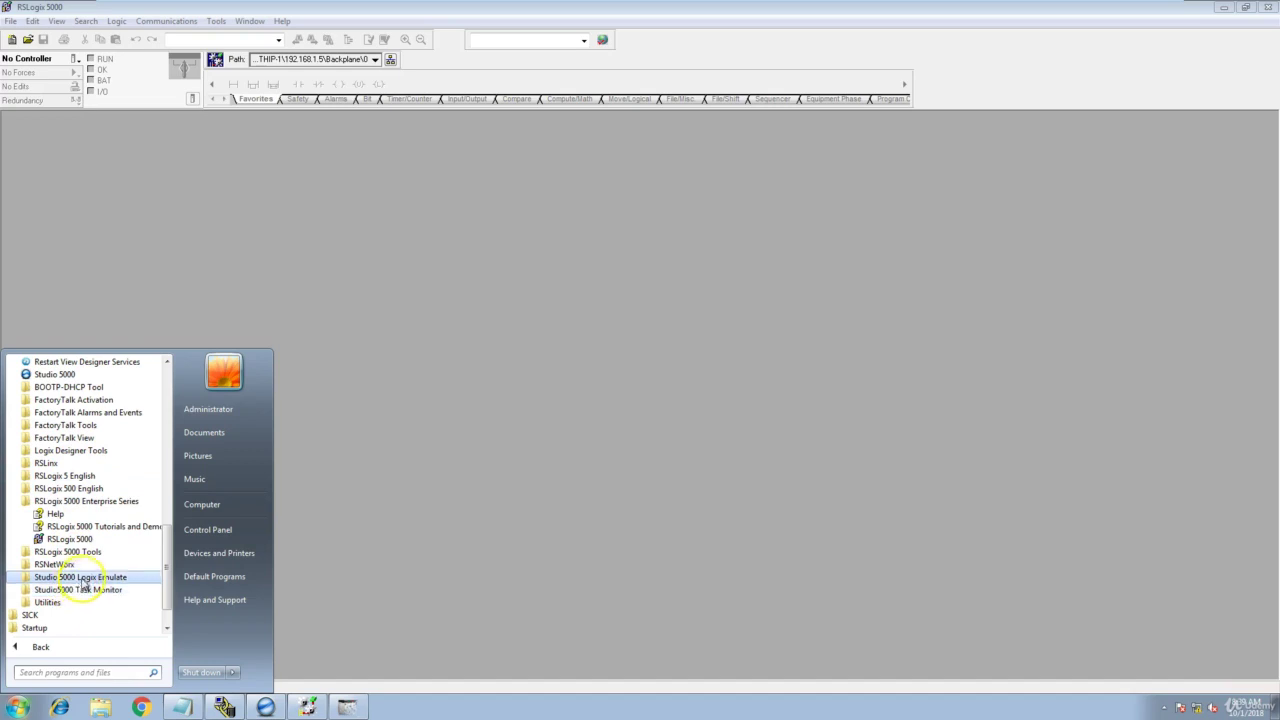
click(84, 577)
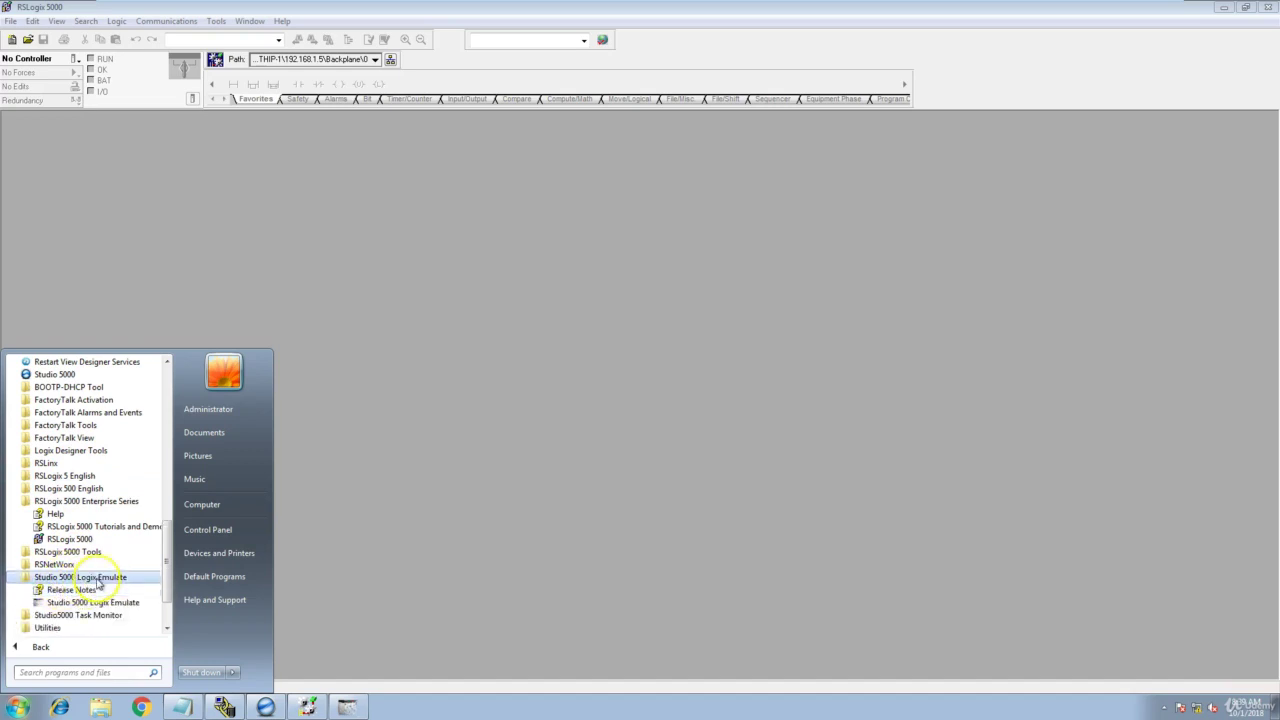
click(105, 578)
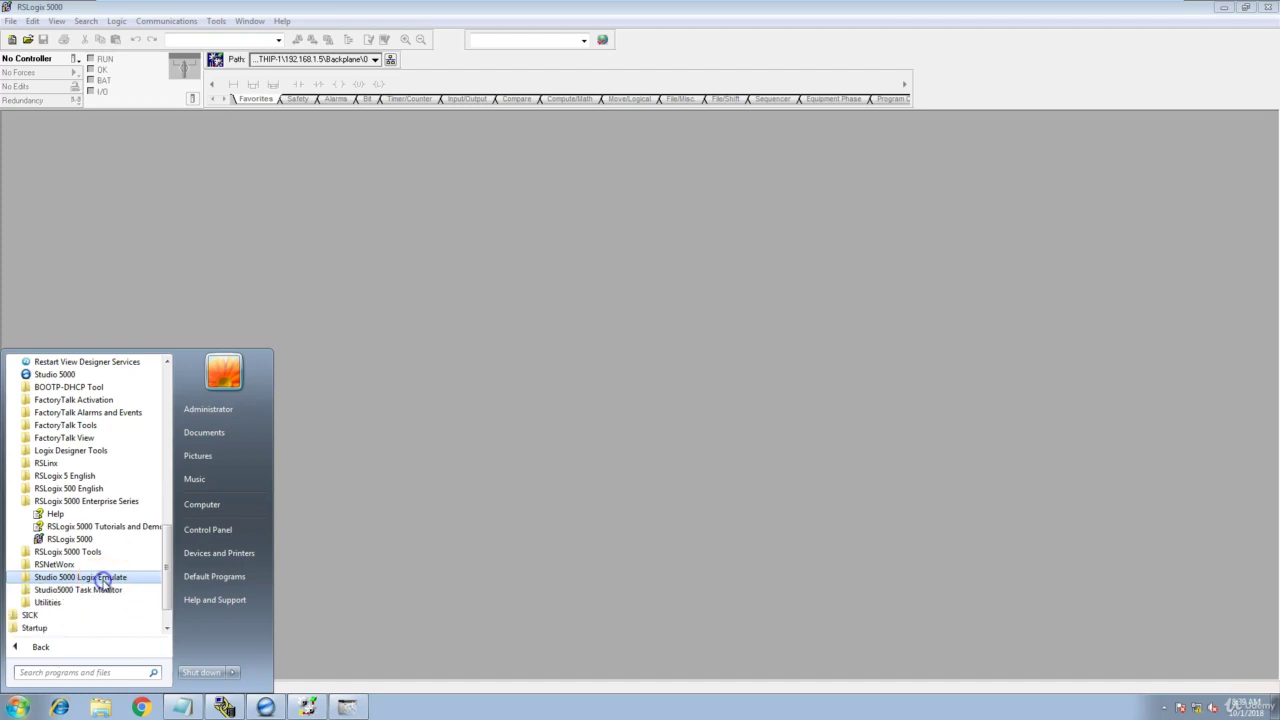
- Select the slot 00 1756-L73 controller in RSWho, then restore RSLogix 5000 and Logix Emulate
click(349, 472)
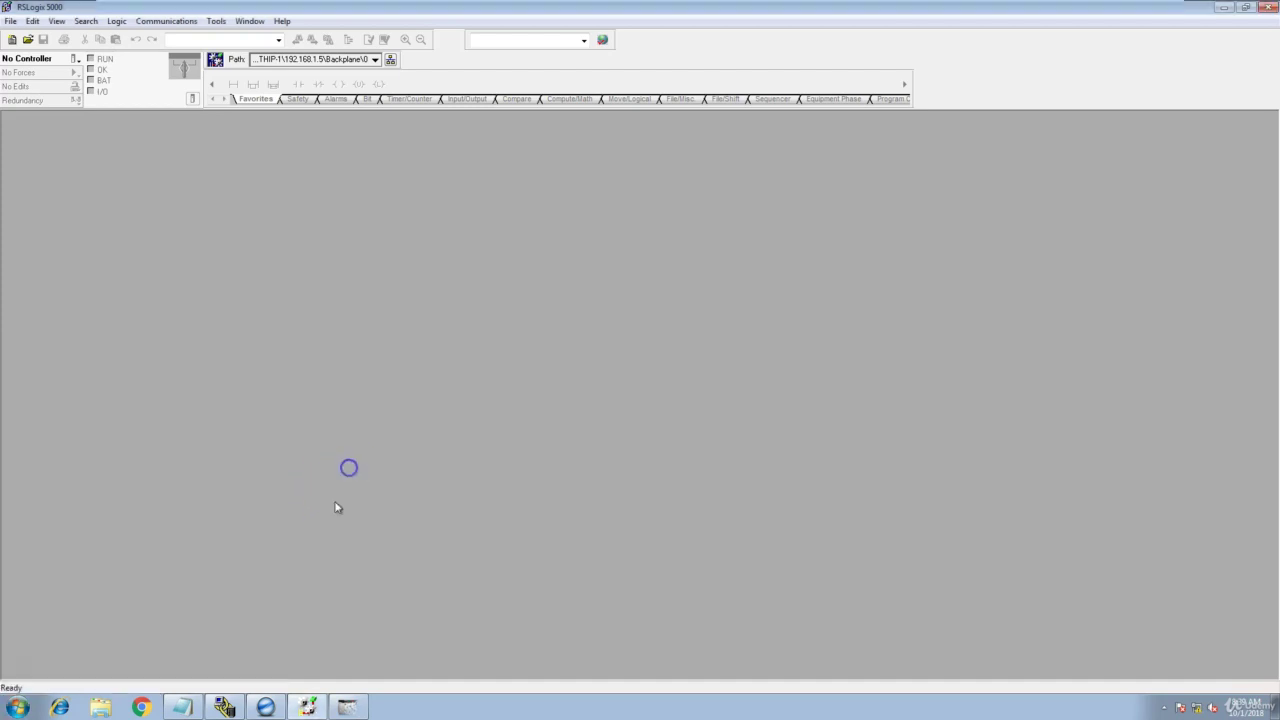
click(224, 704)
click(190, 497)
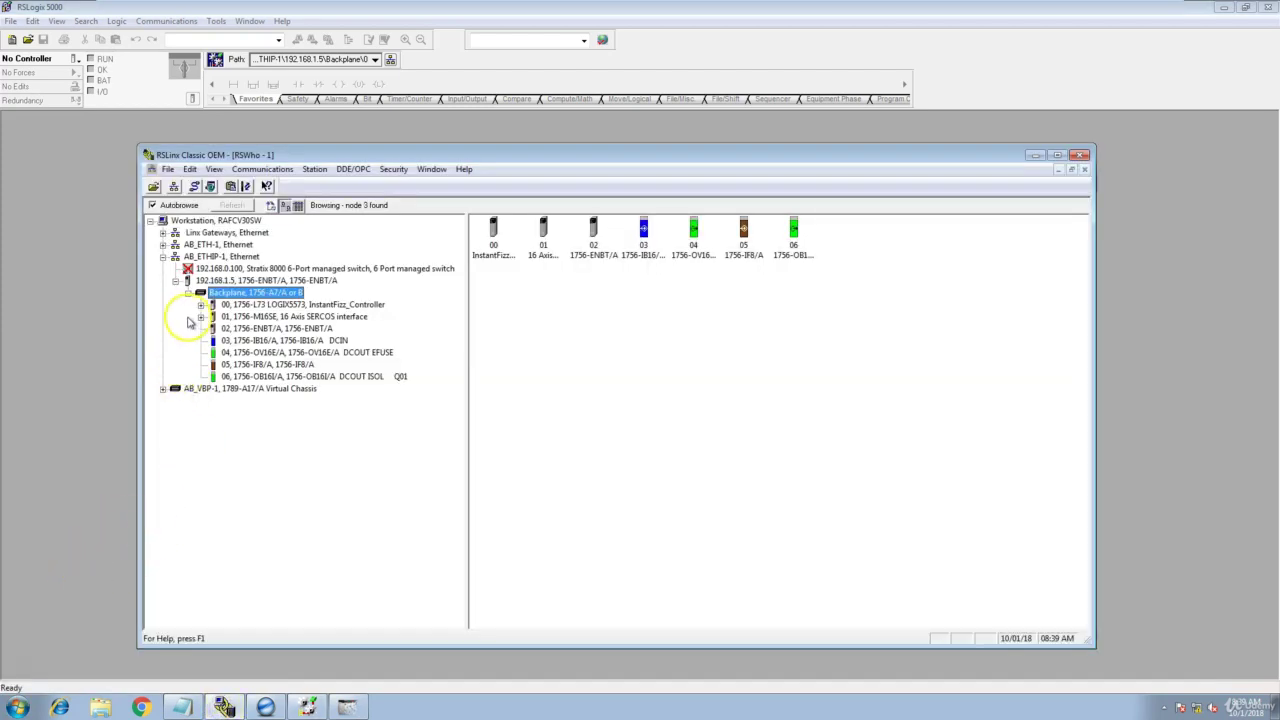
click(291, 305)
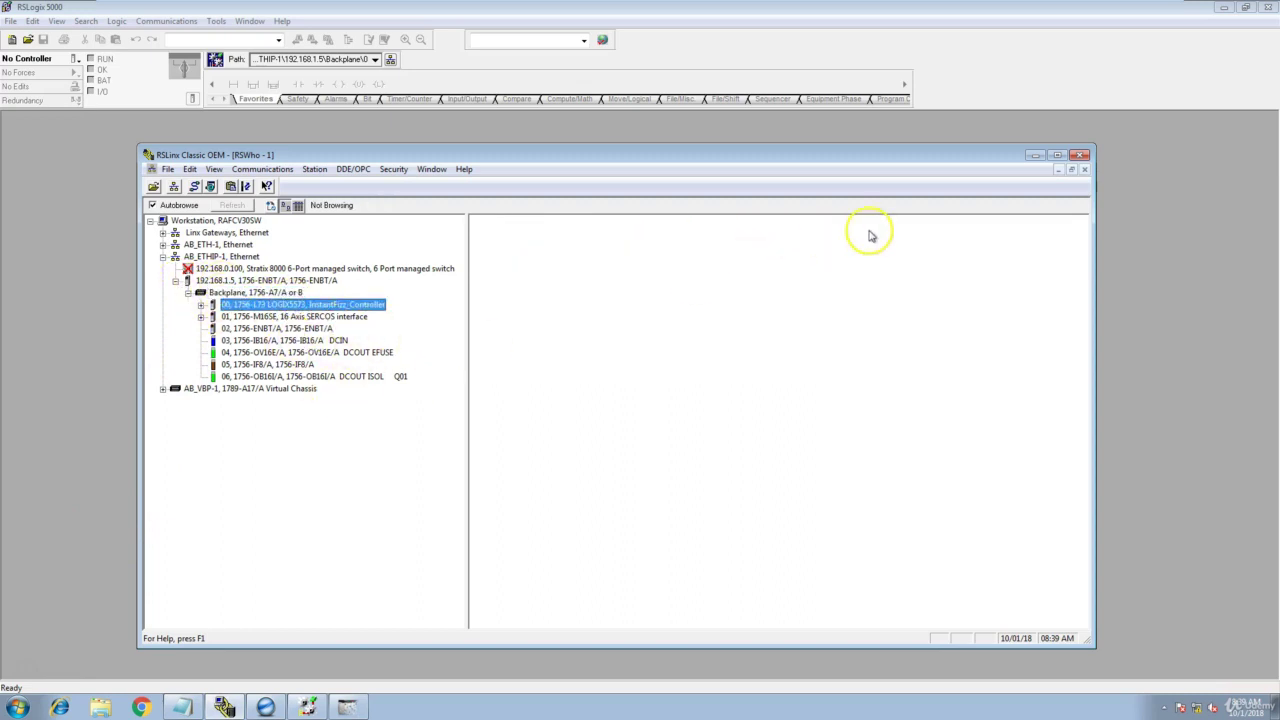
click(1208, 375)
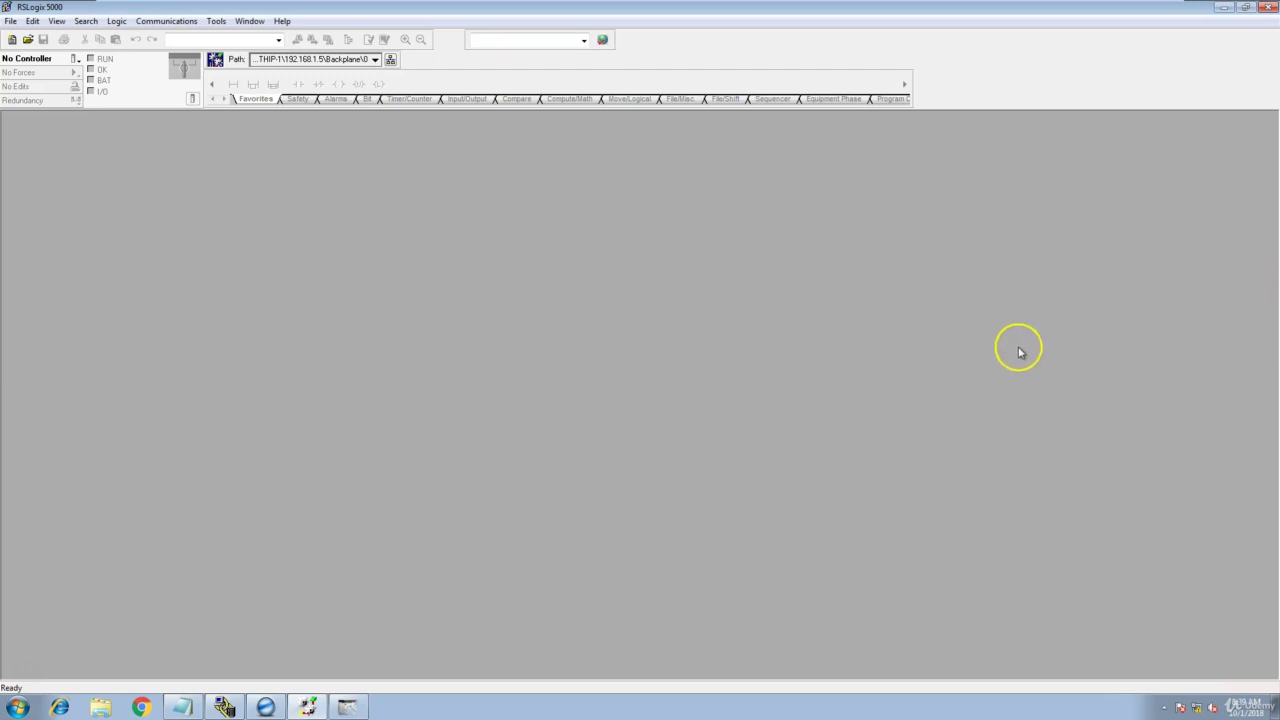
click(305, 707)
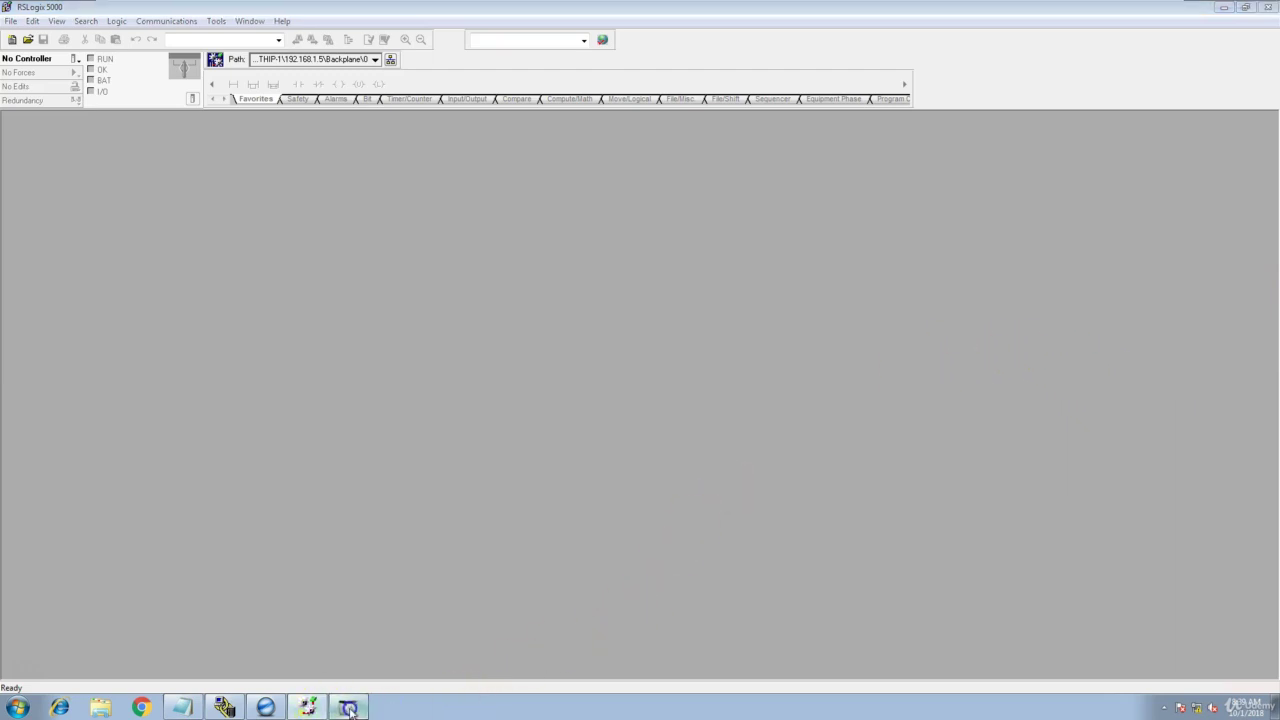
click(265, 707)
click(226, 707)
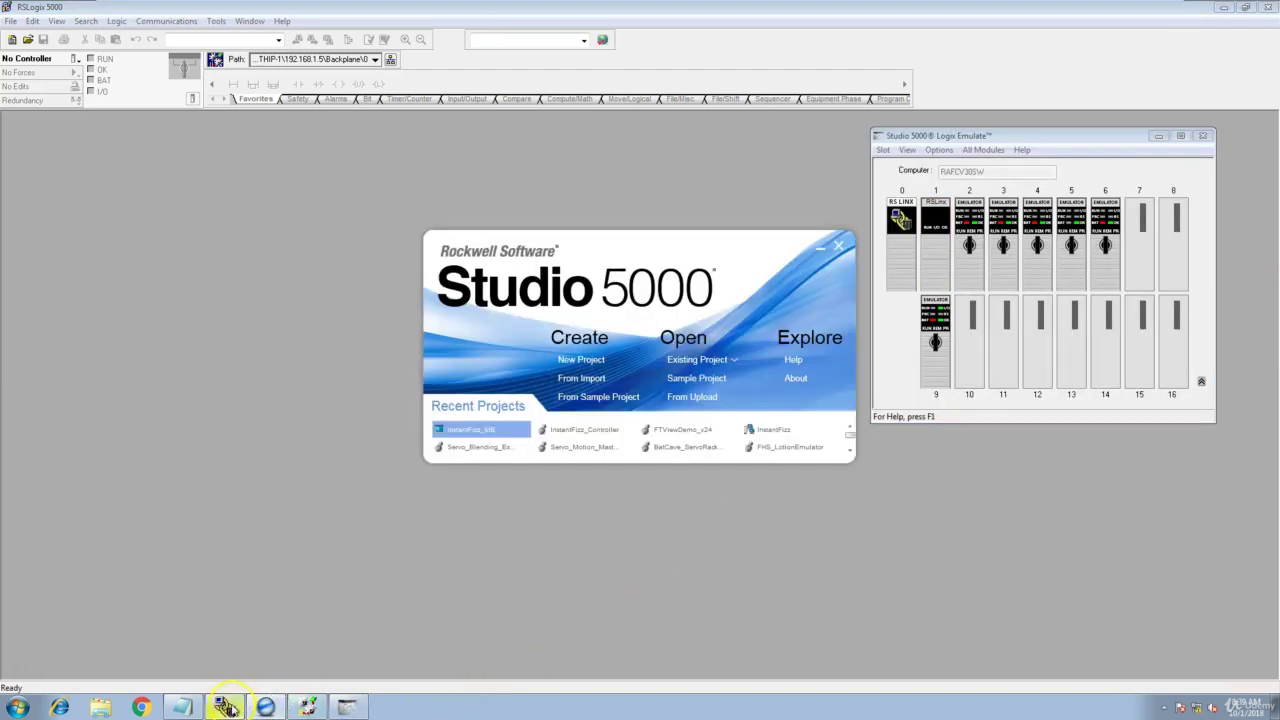
click(885, 469)
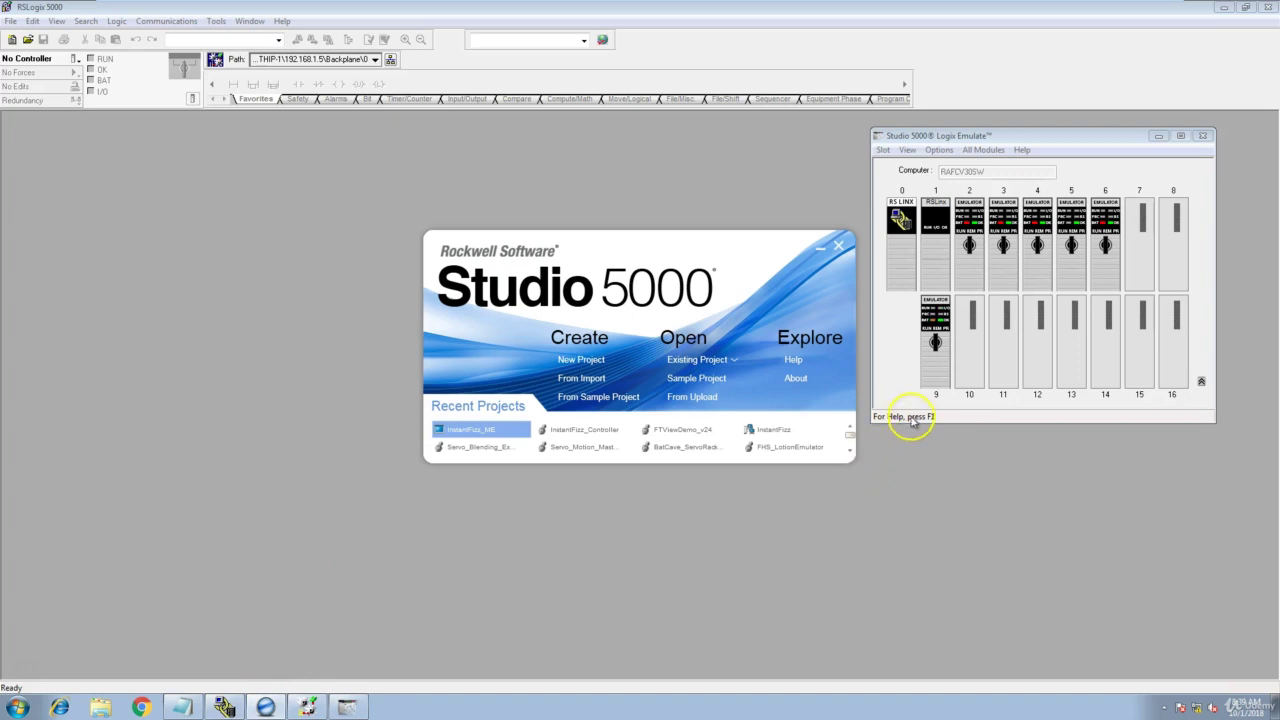